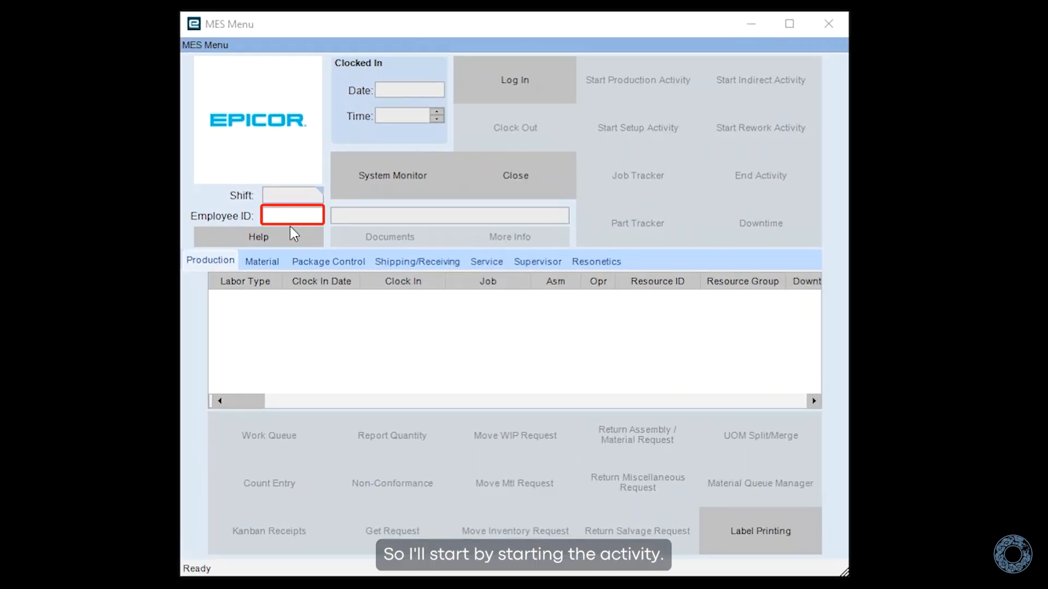
Step: Log in to the MES Menu with the employee's ID and accept shift 8
left_click(265, 186)
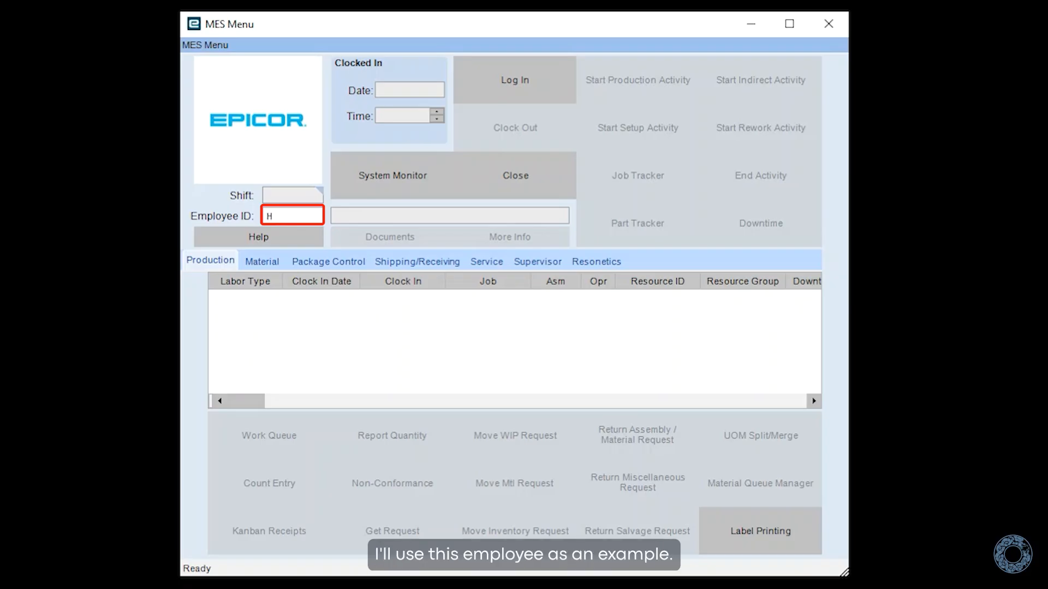
type("H0001")
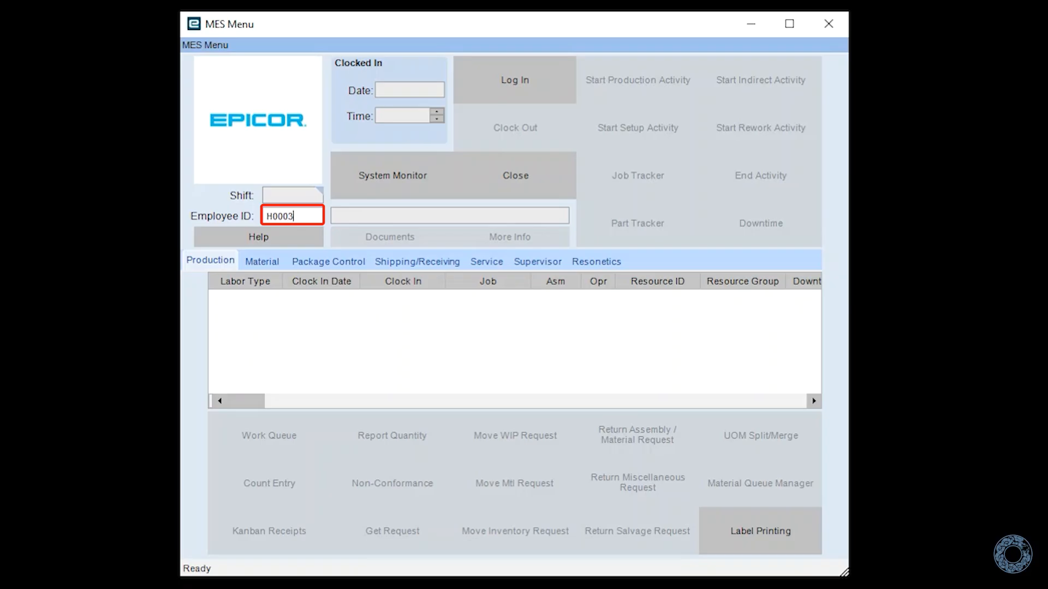
key("Return")
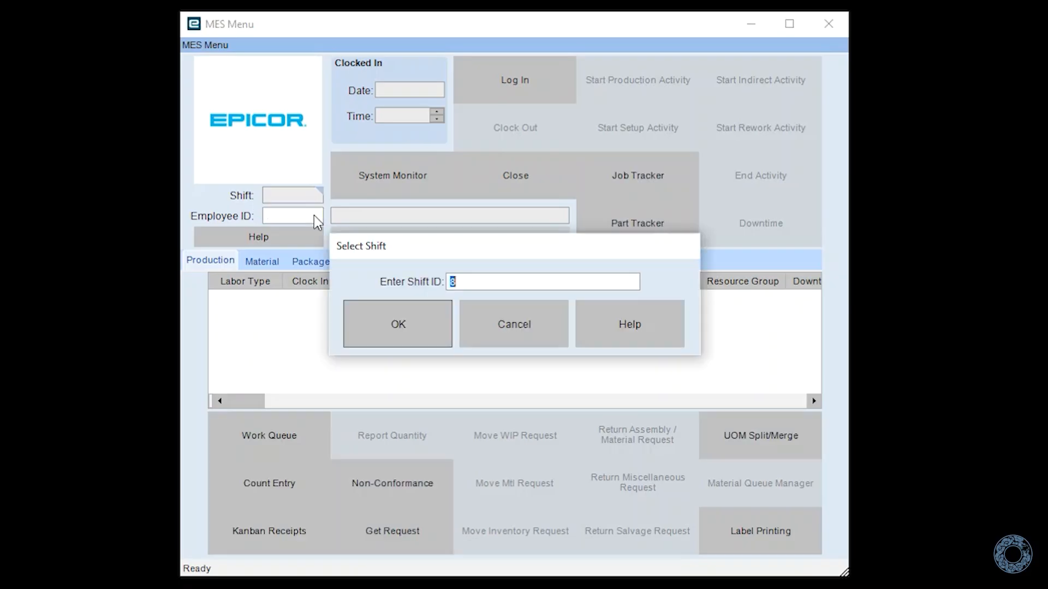
left_click(406, 323)
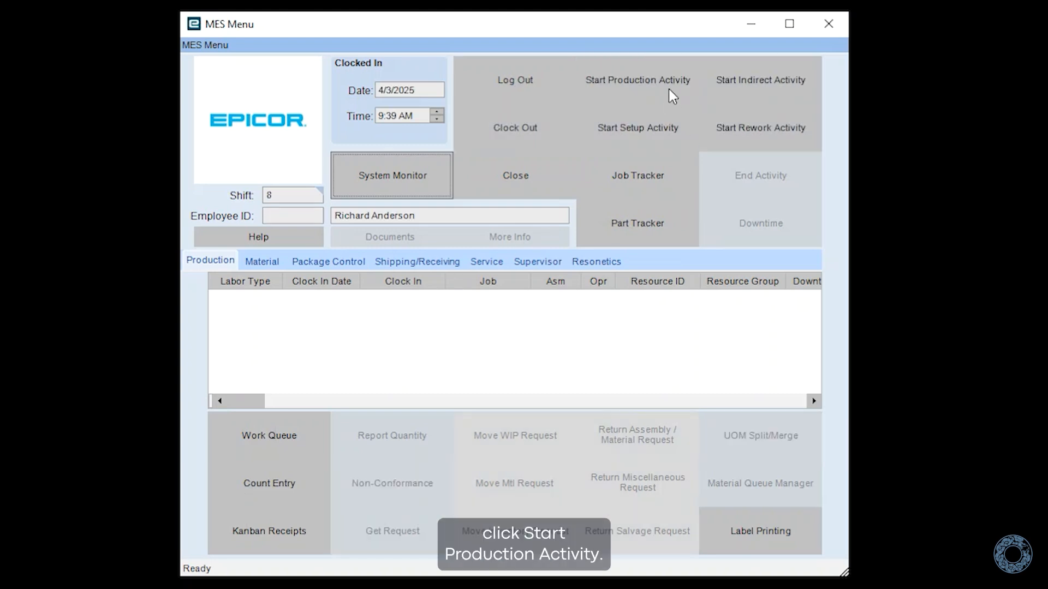
Step: Begin a production activity and search for its job among jobs with status Open
left_click(638, 78)
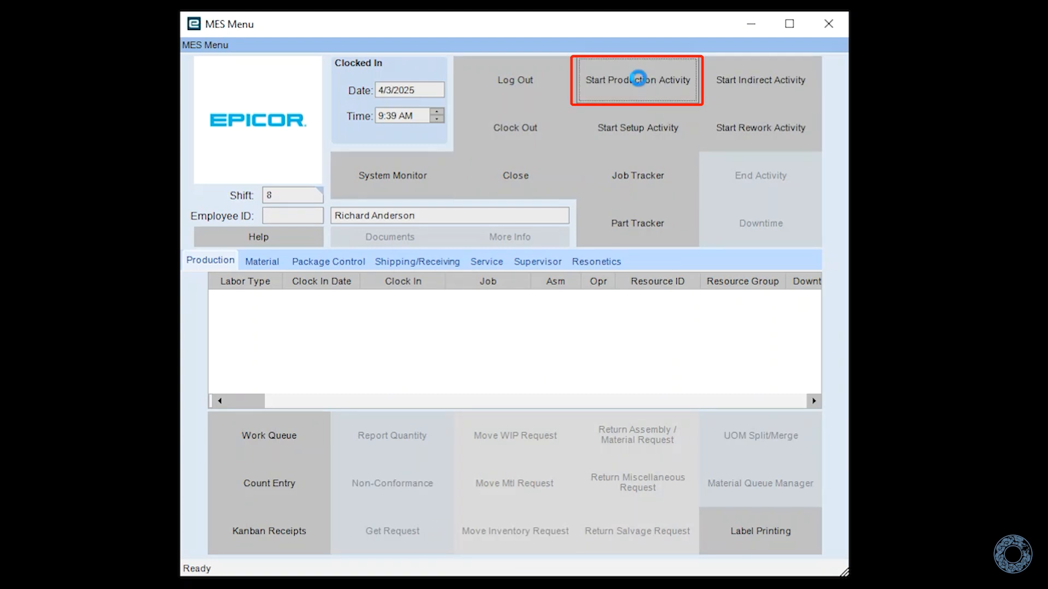
left_click(480, 339)
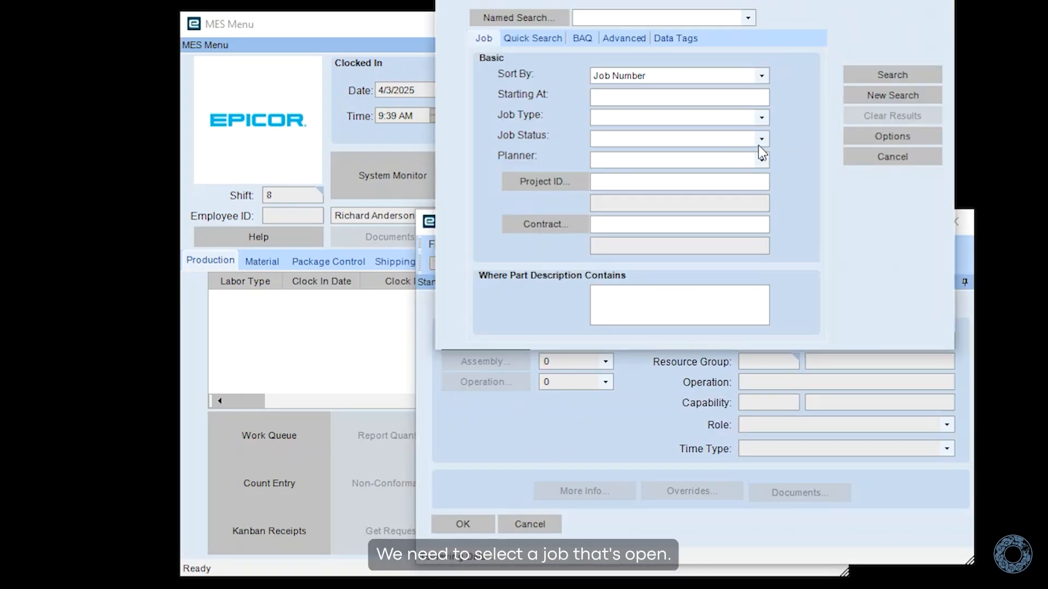
left_click(761, 139)
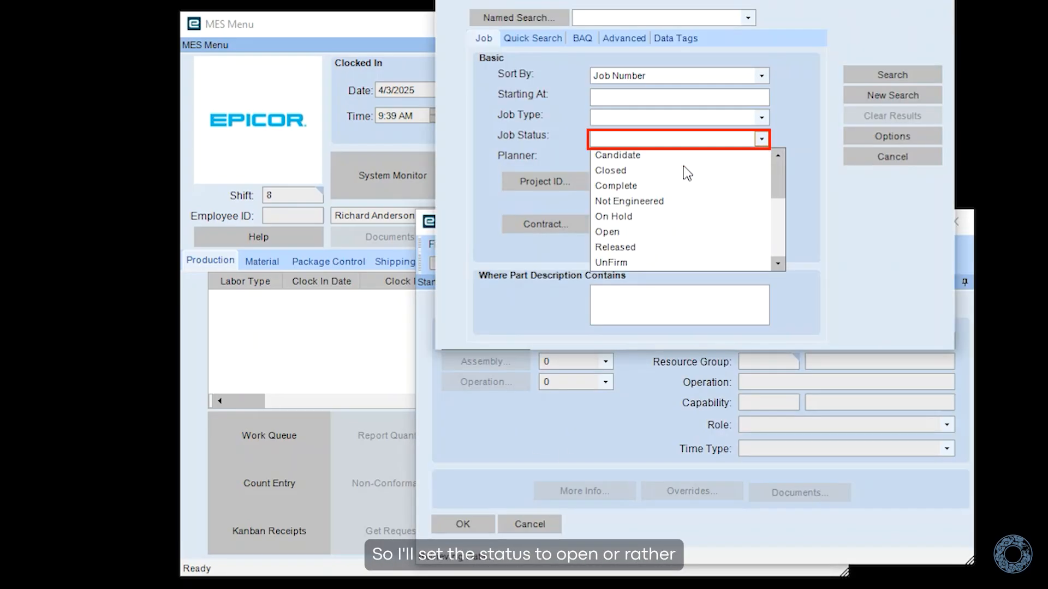
left_click(620, 231)
left_click(892, 74)
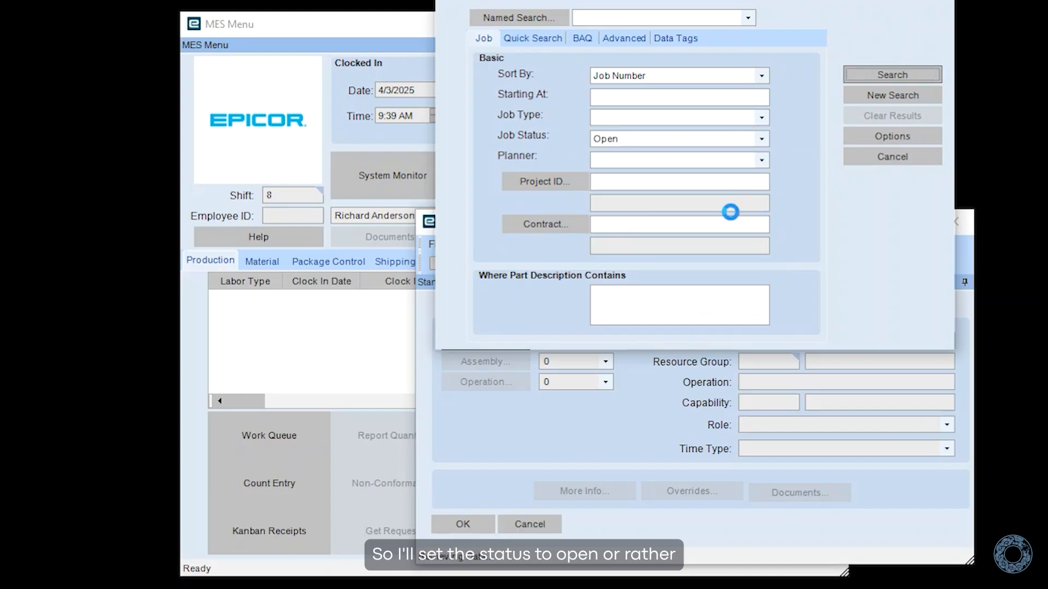
Step: Search again for jobs with status Released and choose job H108816 for the production activity
left_click(761, 139)
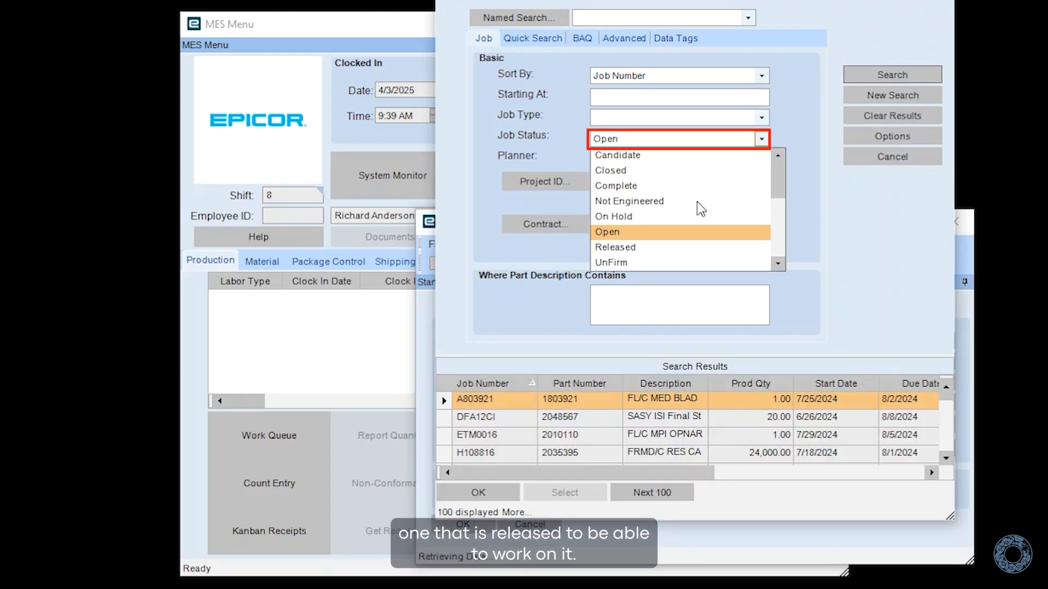
left_click(677, 244)
left_click(860, 75)
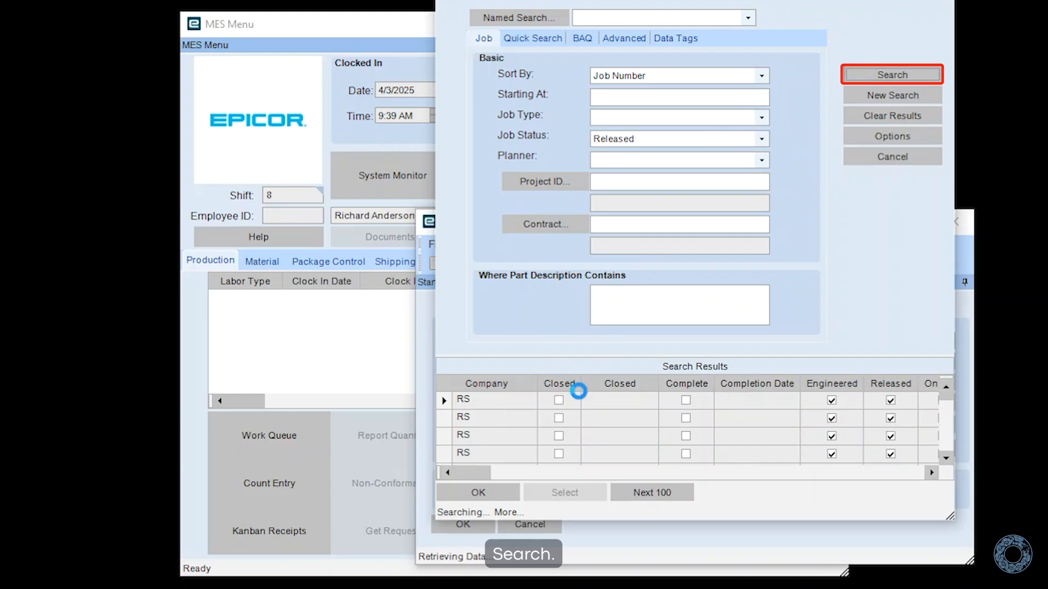
left_click(540, 452)
left_click(478, 493)
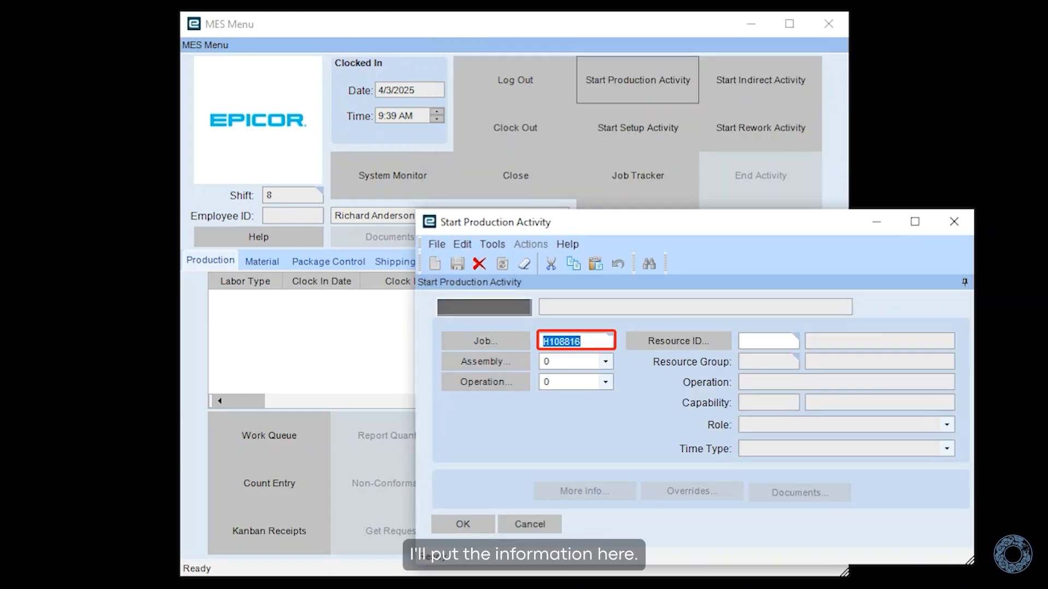
Step: Set the production activity to assembly 0 and operation 10, and start it despite the behind-schedule notice
left_click(605, 362)
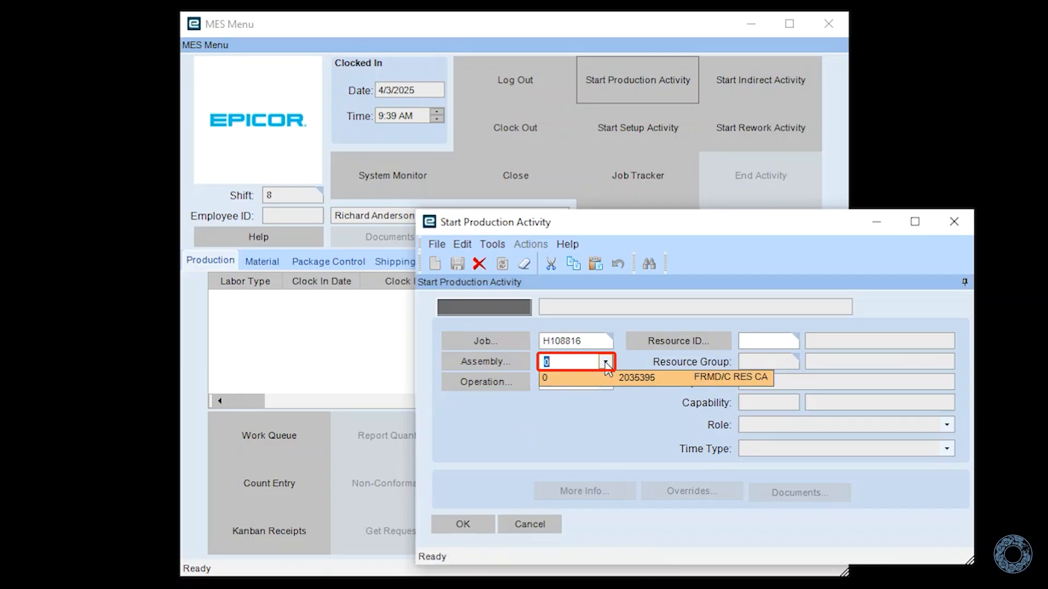
left_click(618, 379)
left_click(605, 382)
left_click(562, 400)
left_click(461, 526)
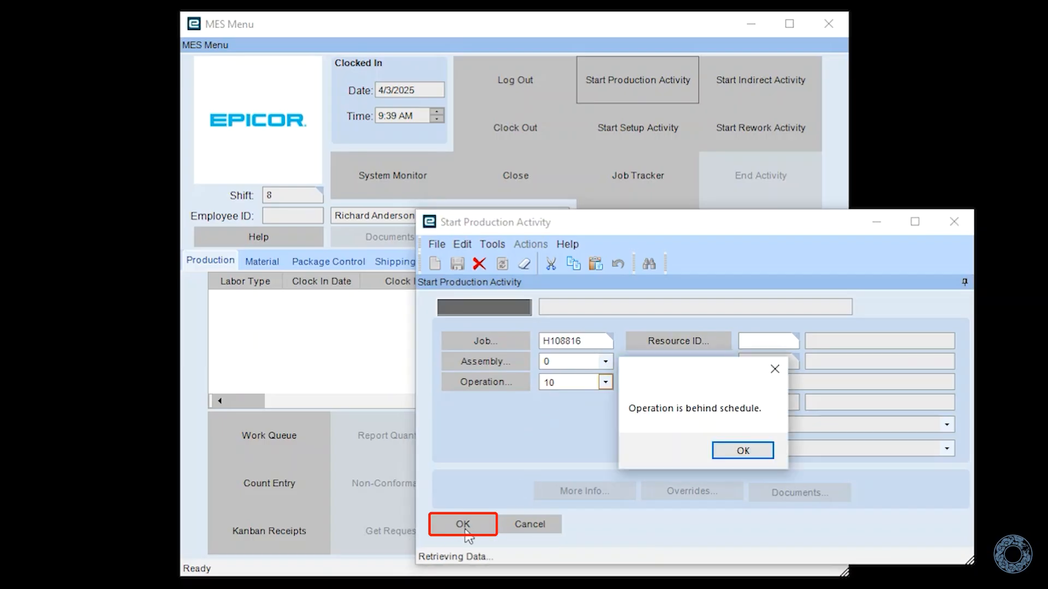
left_click(731, 452)
left_click(464, 524)
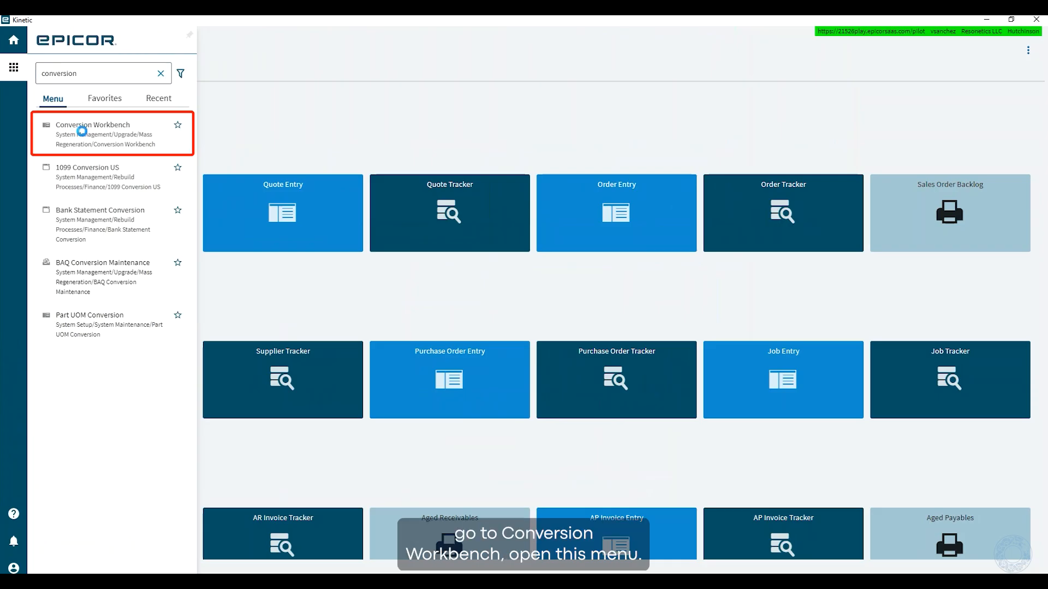
Step: Check the User Run Conversions in Conversion Workbench for run sequences 630 and 660, and close the workbench
left_click(82, 131)
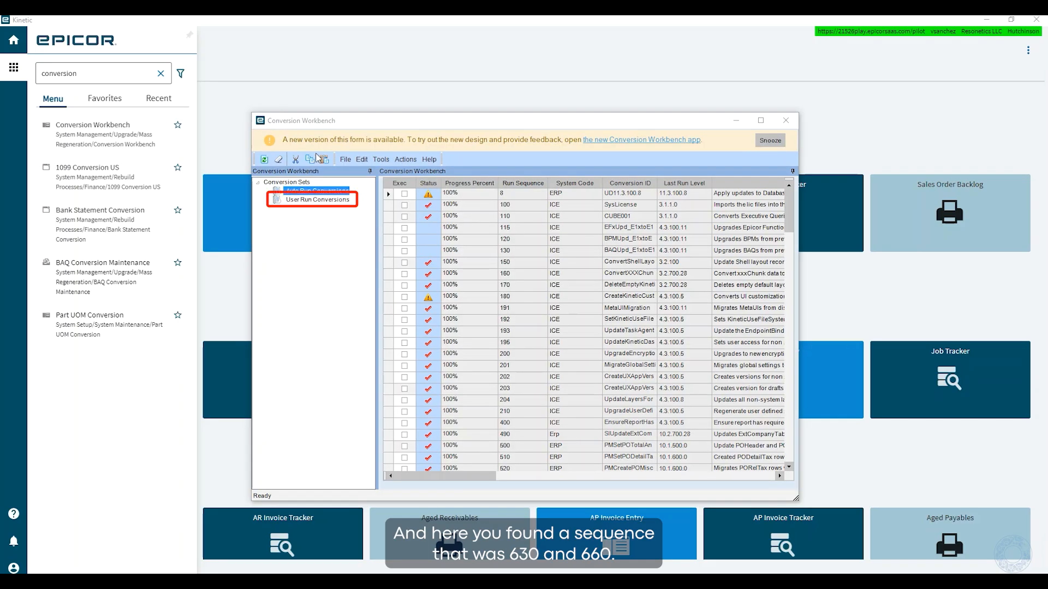
left_click(302, 200)
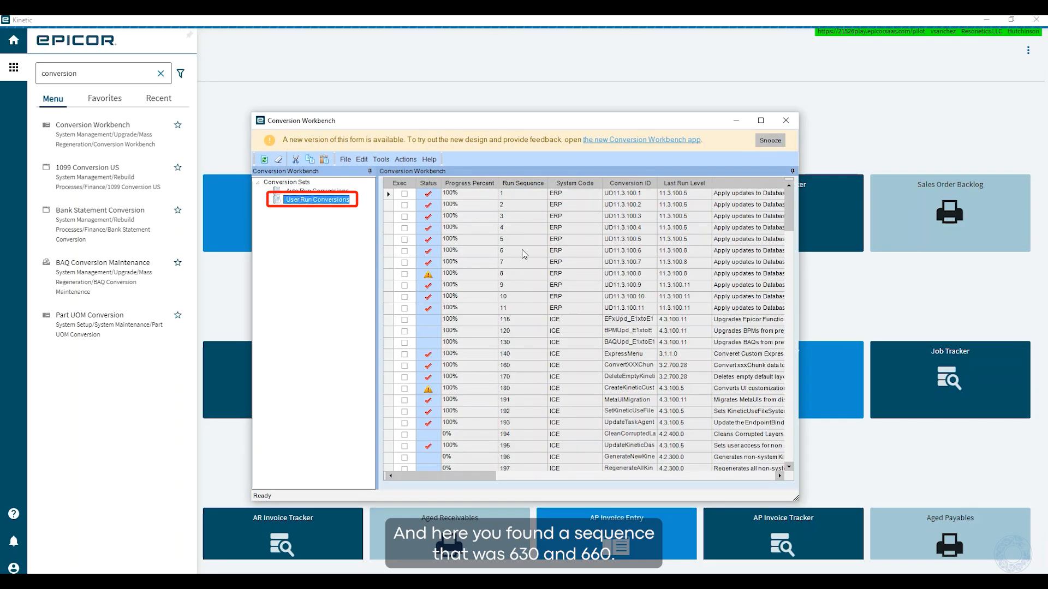
scroll(523, 253, "down", 2)
scroll(523, 254, "down", 3)
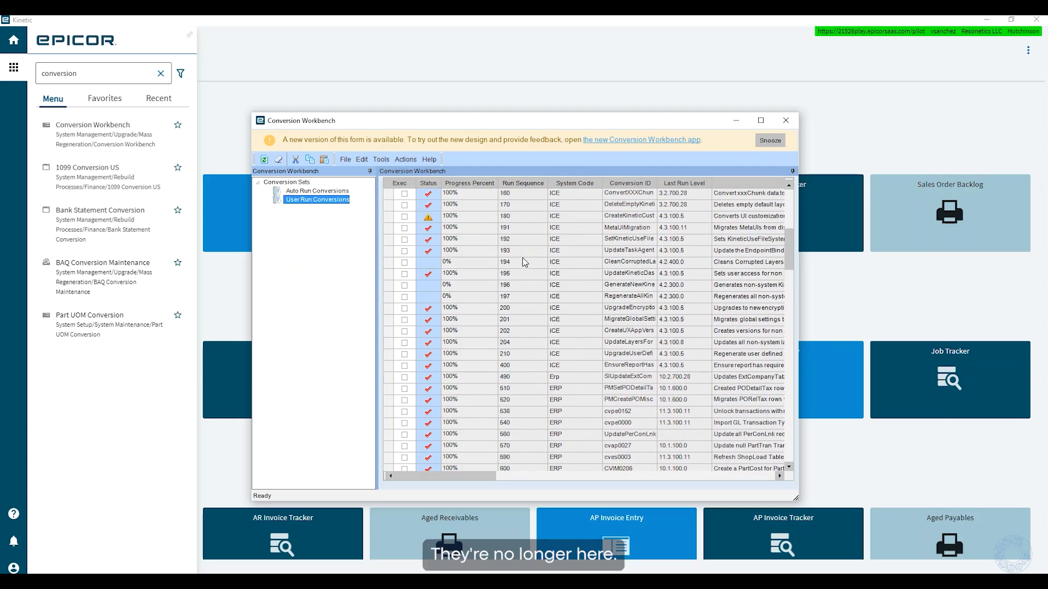
scroll(522, 262, "down", 5)
left_click(512, 322)
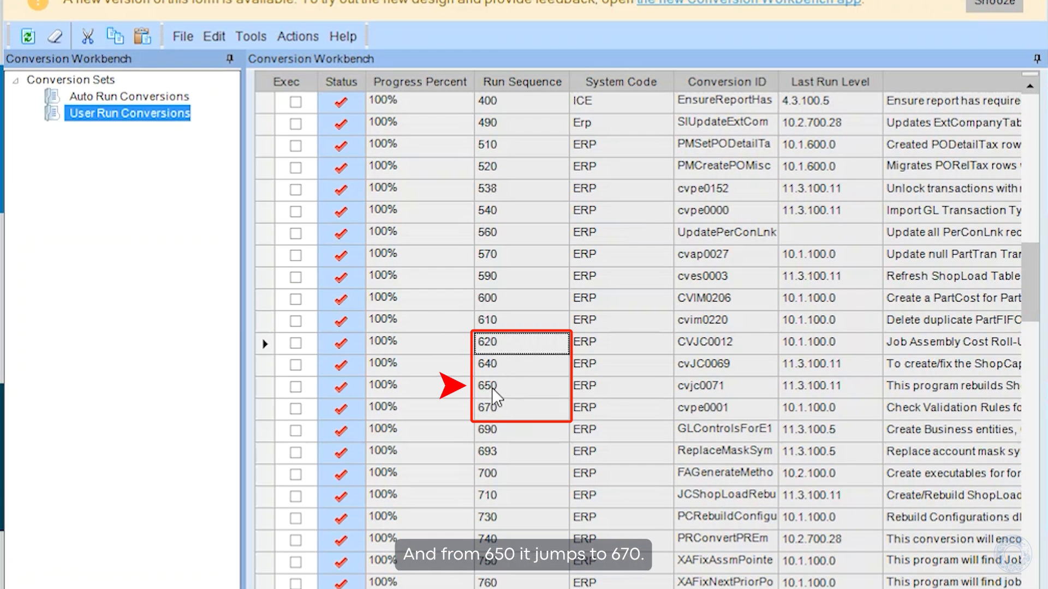
left_click(492, 387)
left_click(507, 409)
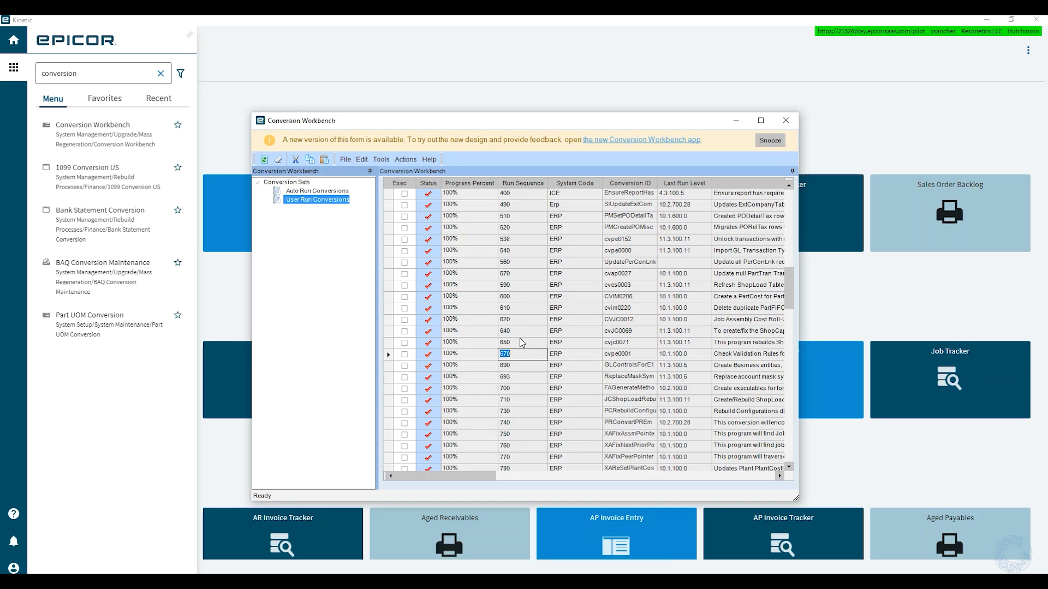
left_click(786, 121)
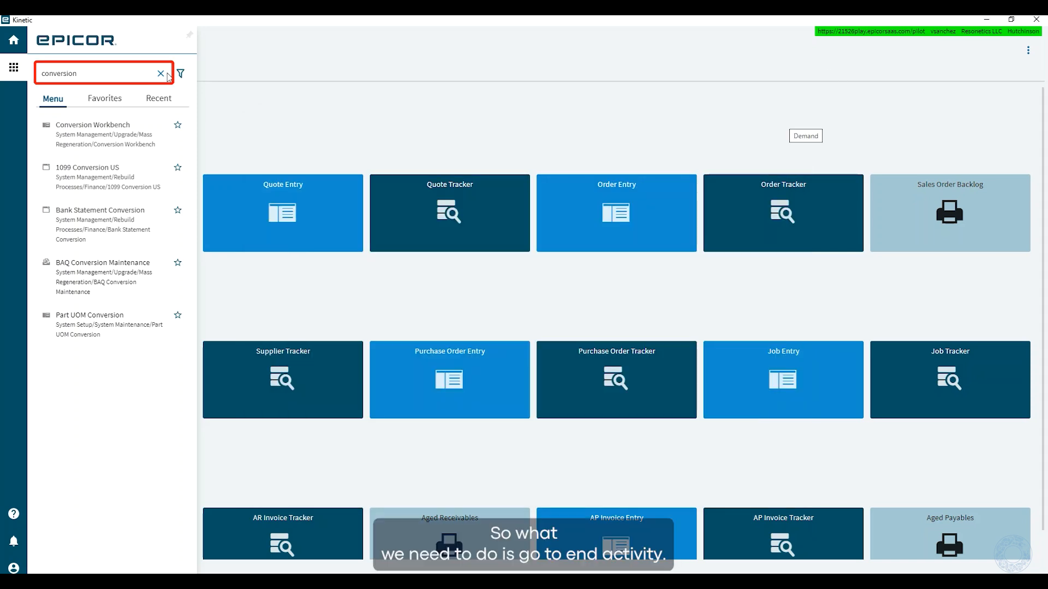
Step: Search the menu for "end acti" and open End Activity on Active Labor Detail
left_click(161, 73)
type("end a")
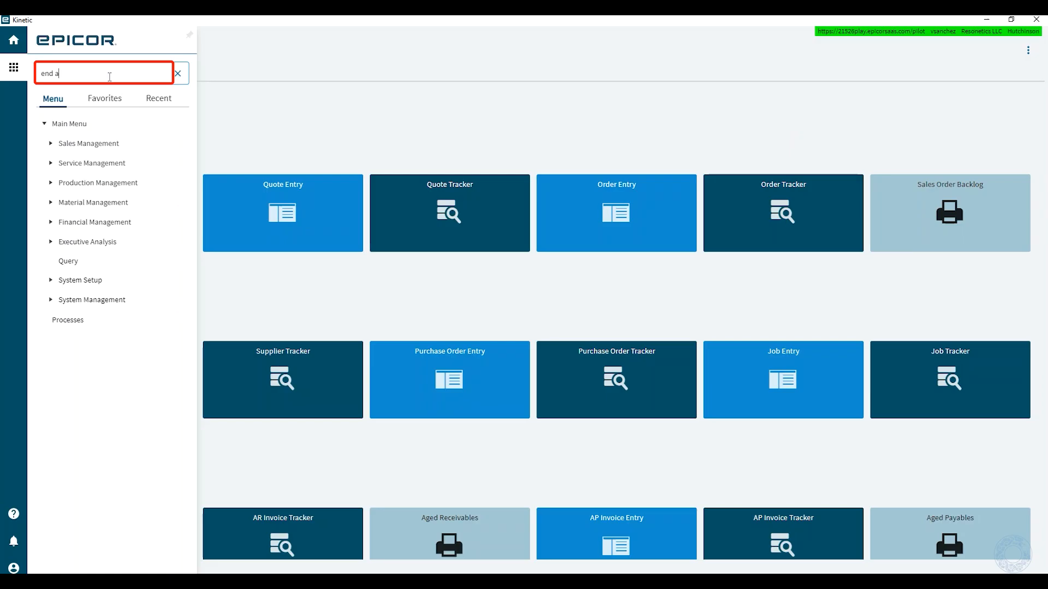
type("cti")
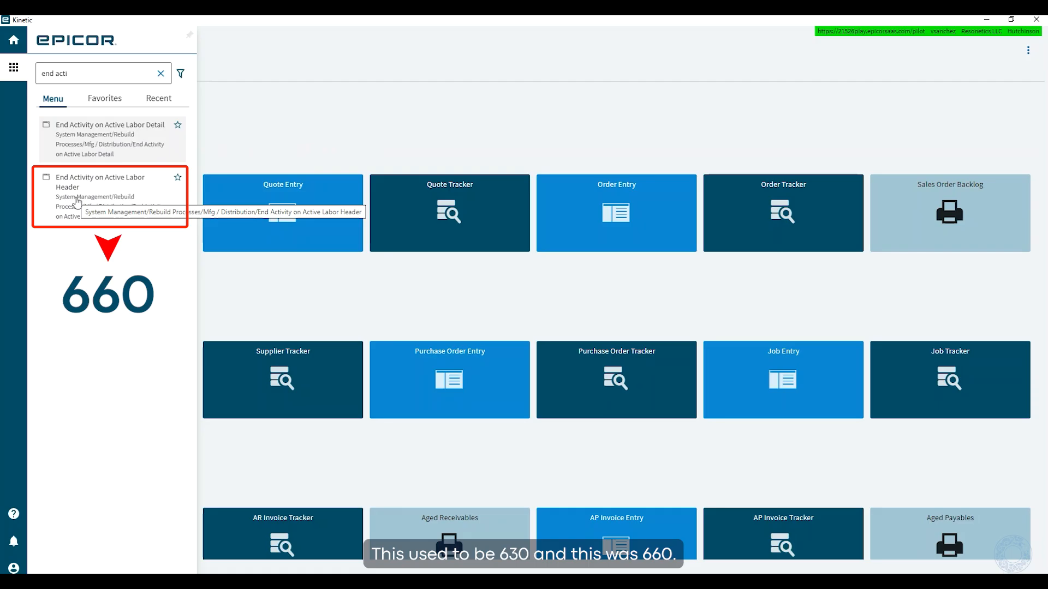
left_click(85, 133)
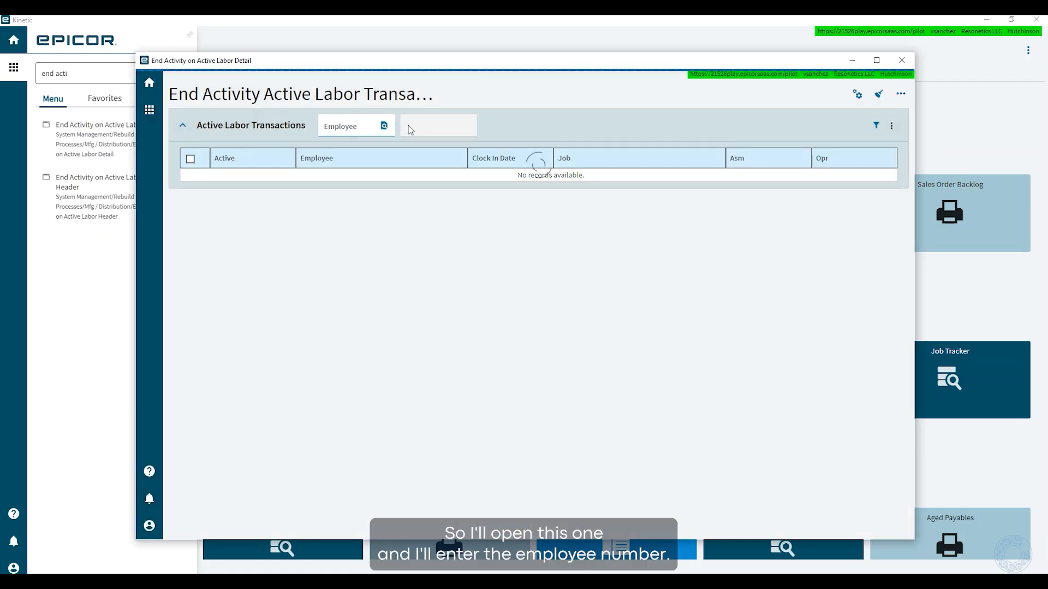
Step: Load the active labor transactions by employee ID, process the record for job H108816, and close the form
left_click(352, 123)
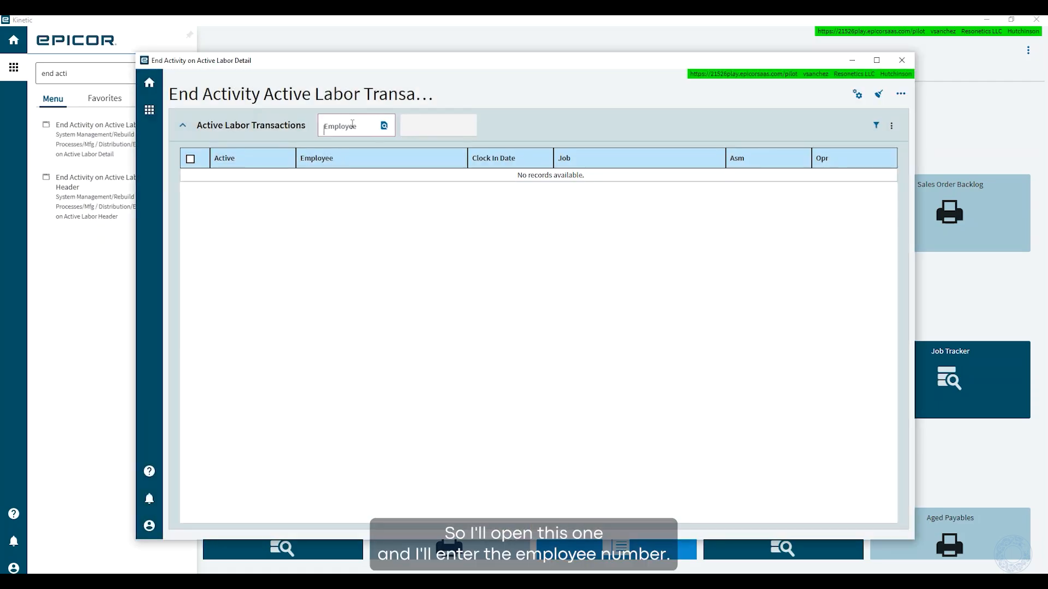
type("H00003")
key("Tab")
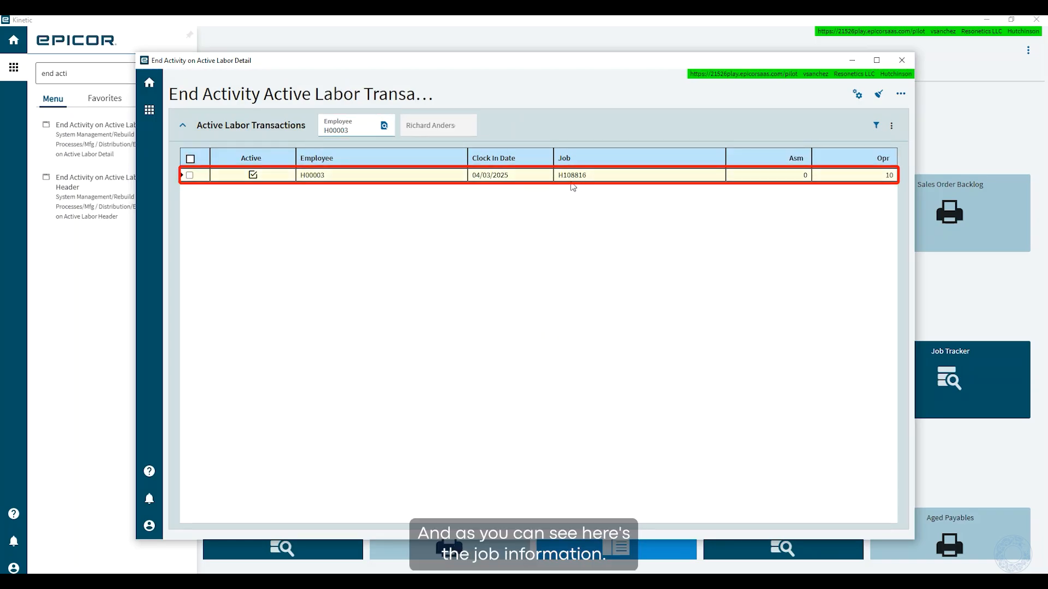
left_click(189, 176)
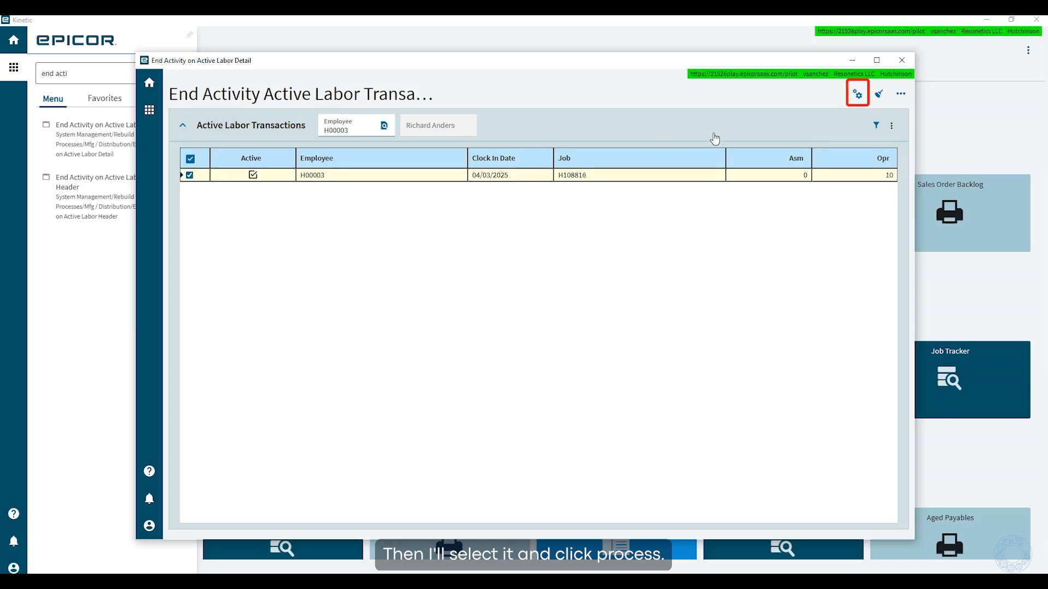
left_click(857, 94)
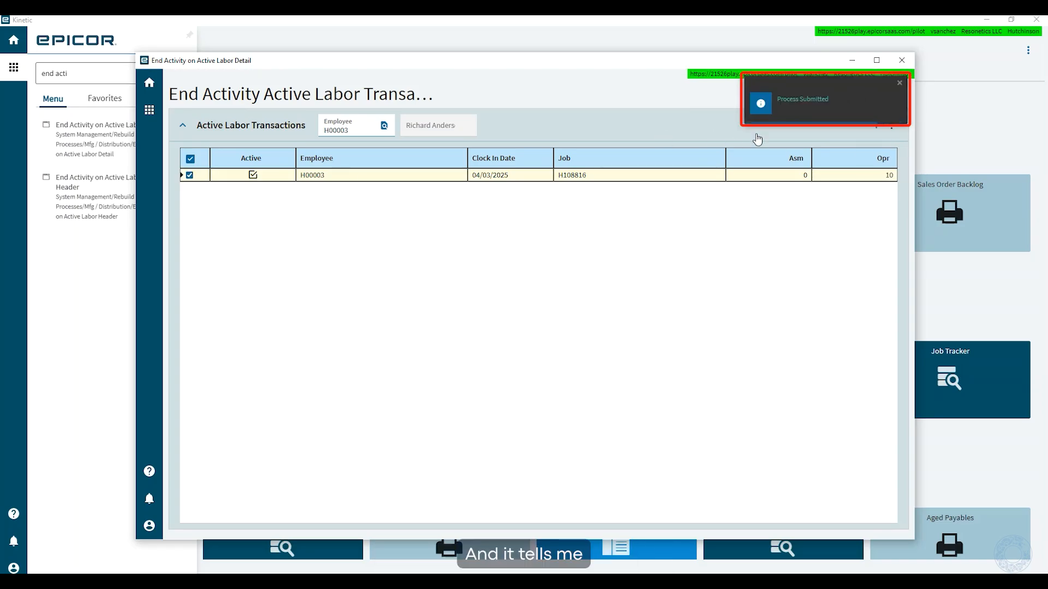
left_click(901, 61)
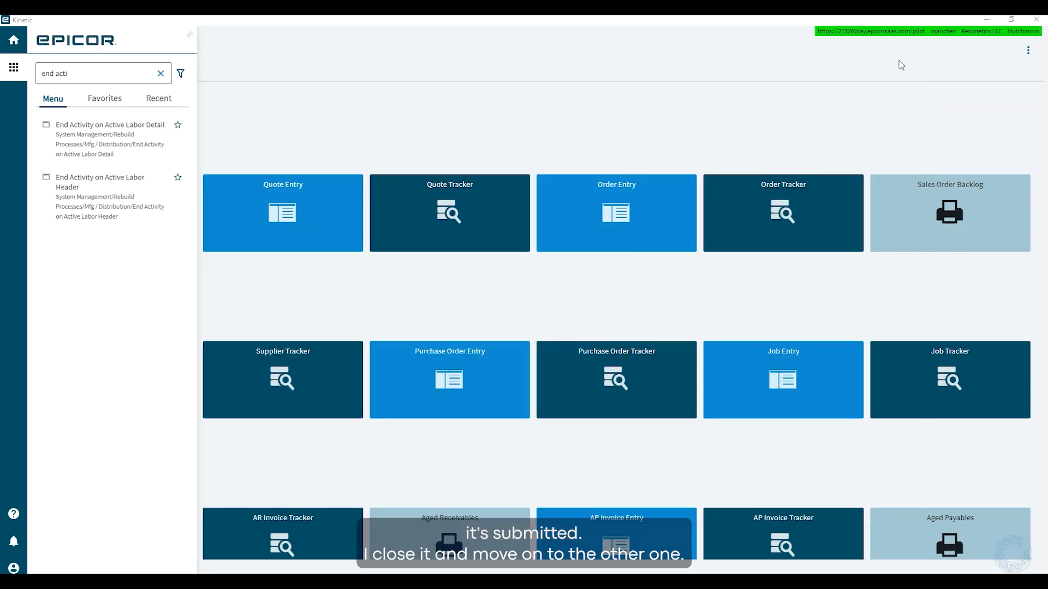
Step: In End Activity on Active Labor Header, load the same employee's header transaction, process it, and close the form
left_click(68, 196)
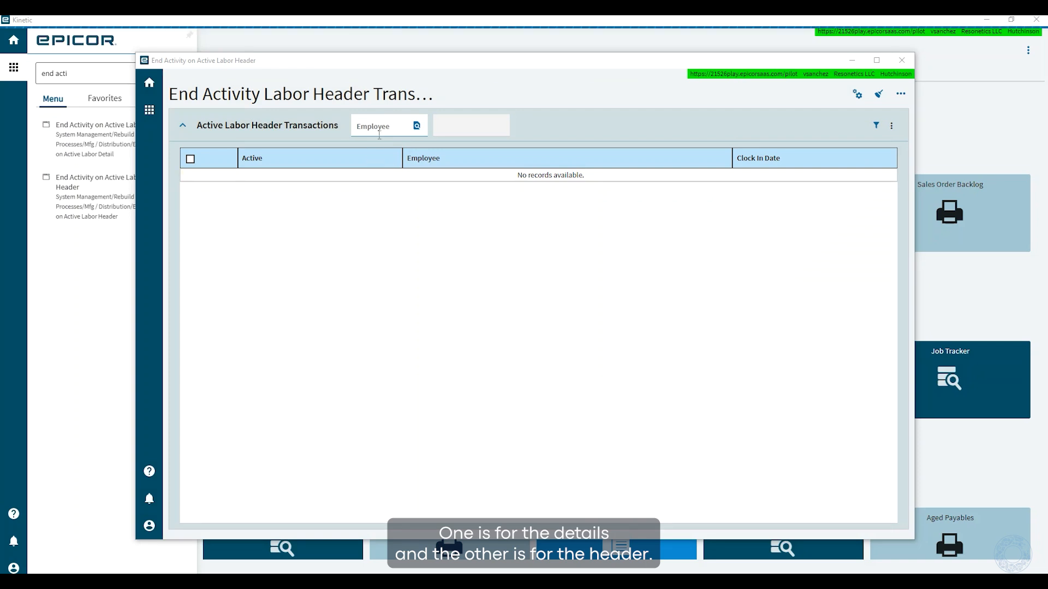
left_click(381, 129)
type("H00003")
key("Tab")
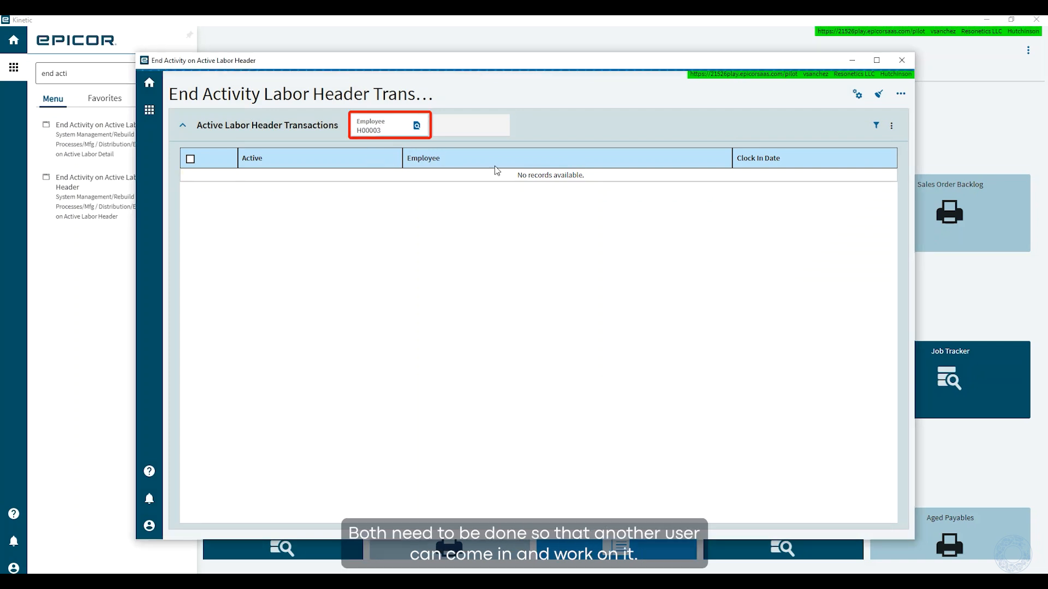
left_click(190, 175)
left_click(857, 96)
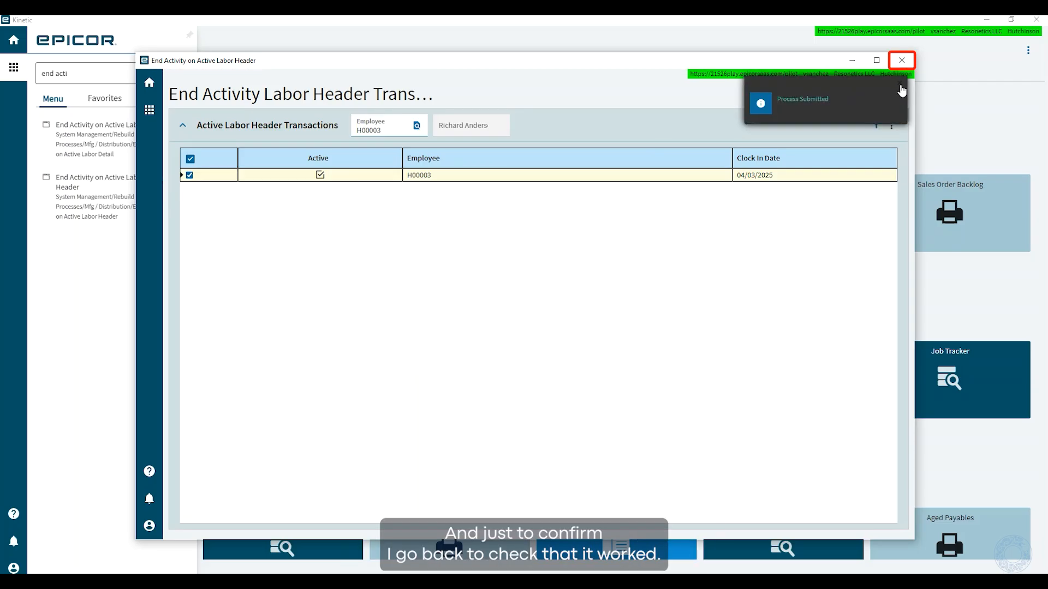
left_click(902, 60)
Step: Check End Activity on Active Labor Detail and Header for any remaining active records for the same employee
left_click(100, 145)
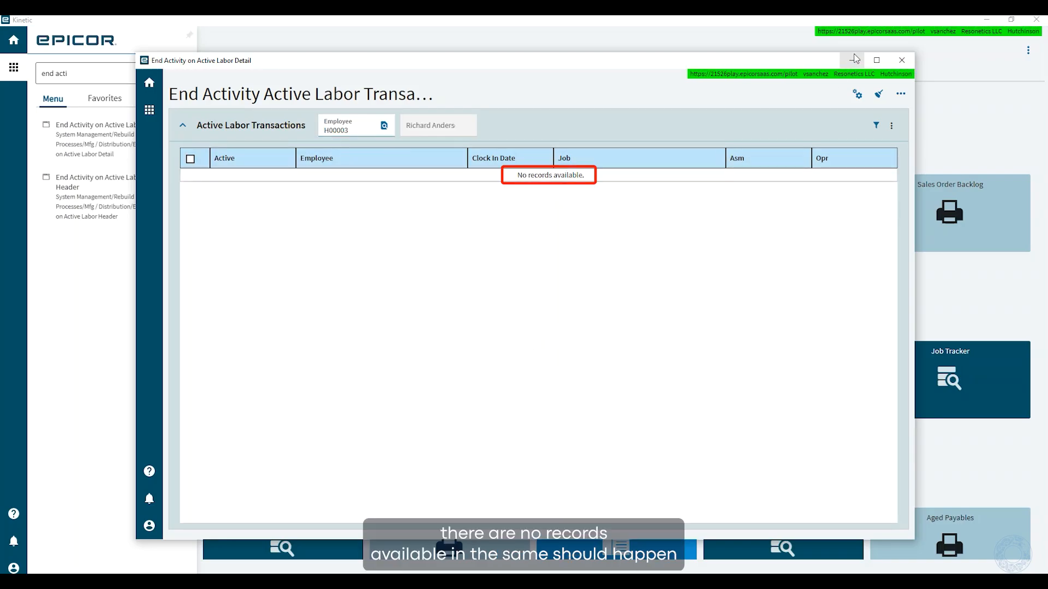
left_click(902, 60)
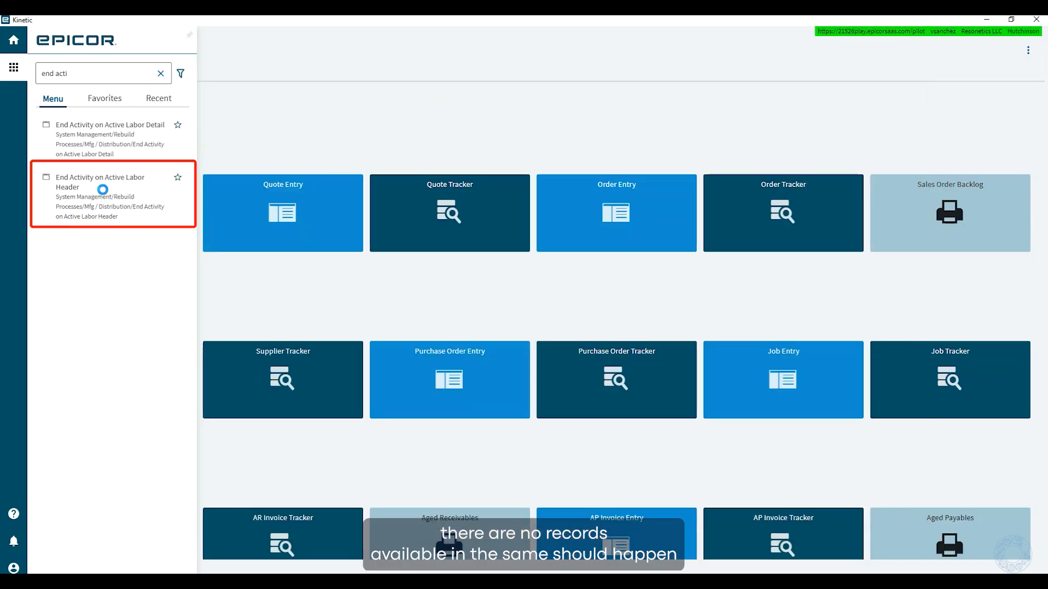
left_click(103, 194)
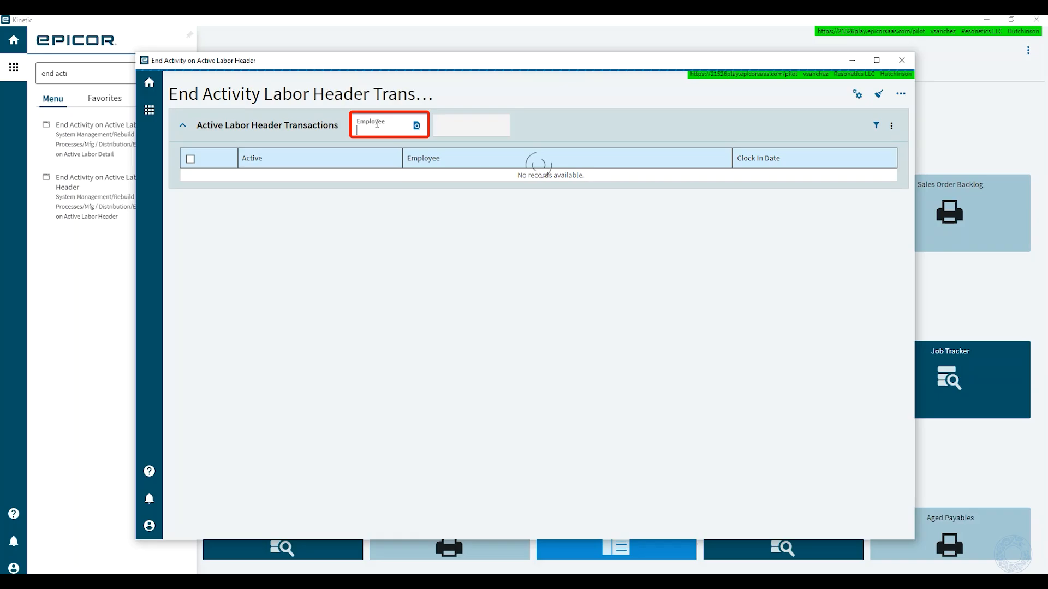
key("Tab")
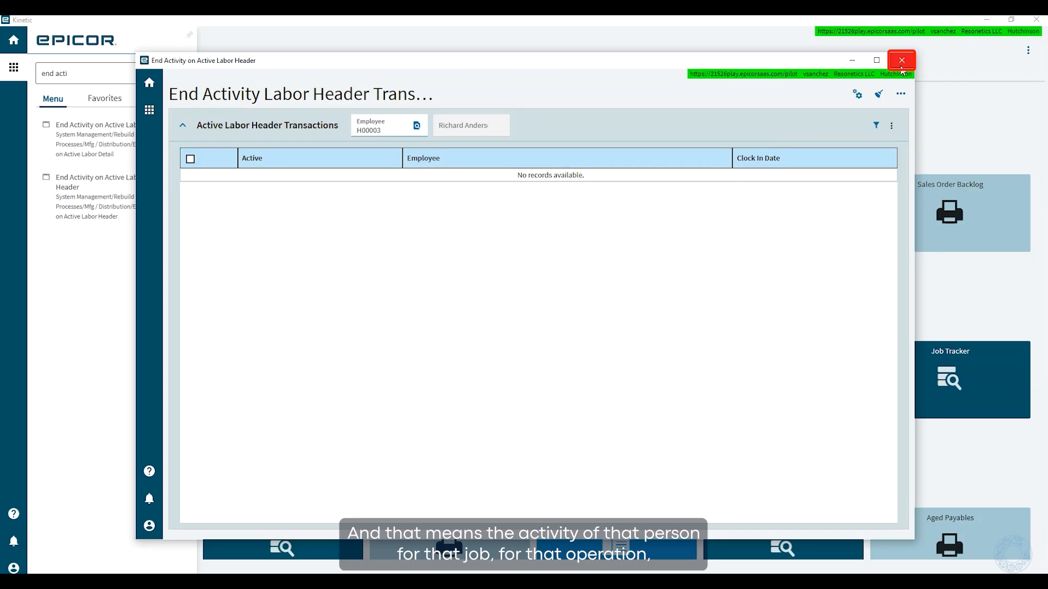
left_click(901, 66)
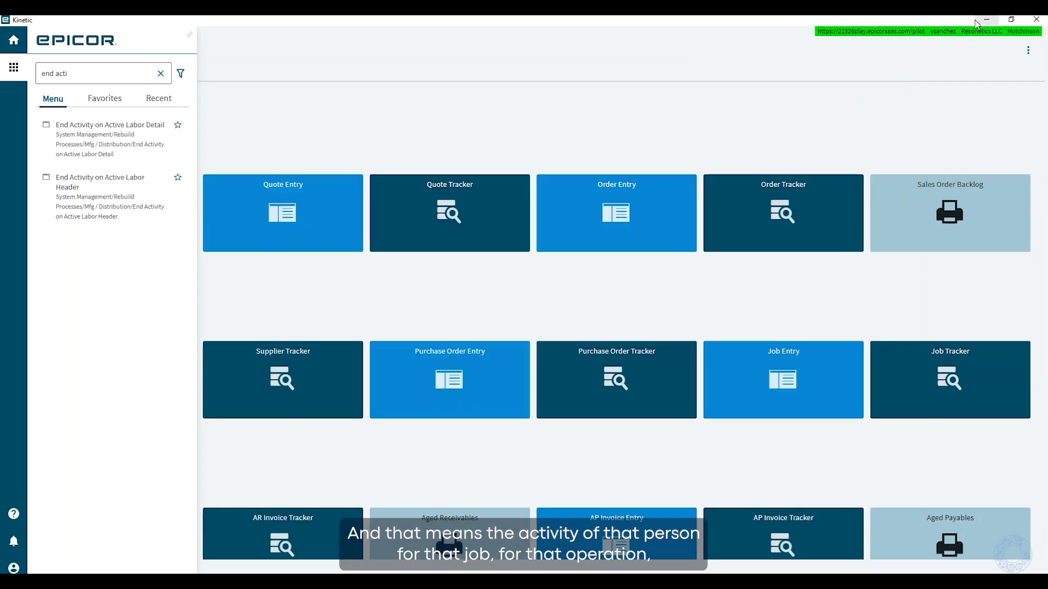